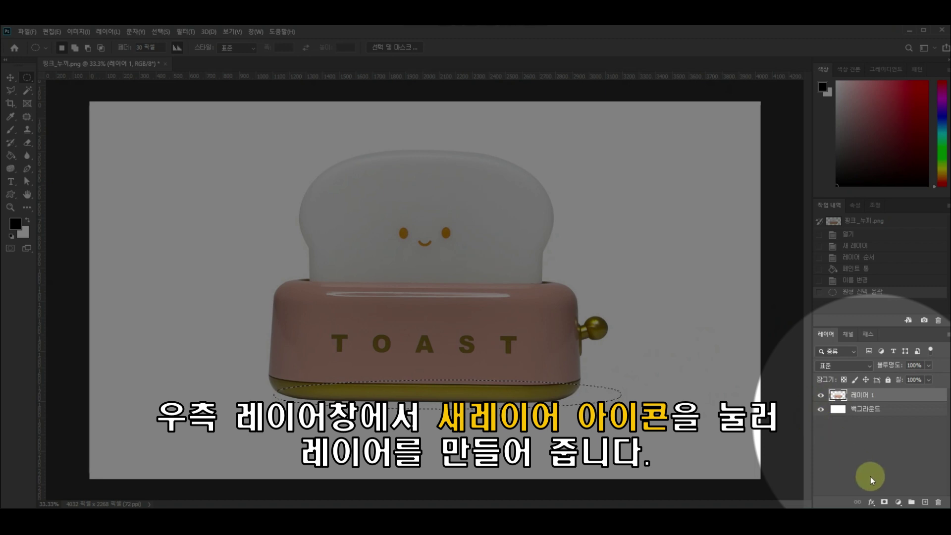
Fill the elliptical selection with black (#000000) on a new layer and move that layer below the toaster layer.
left_click(925, 502)
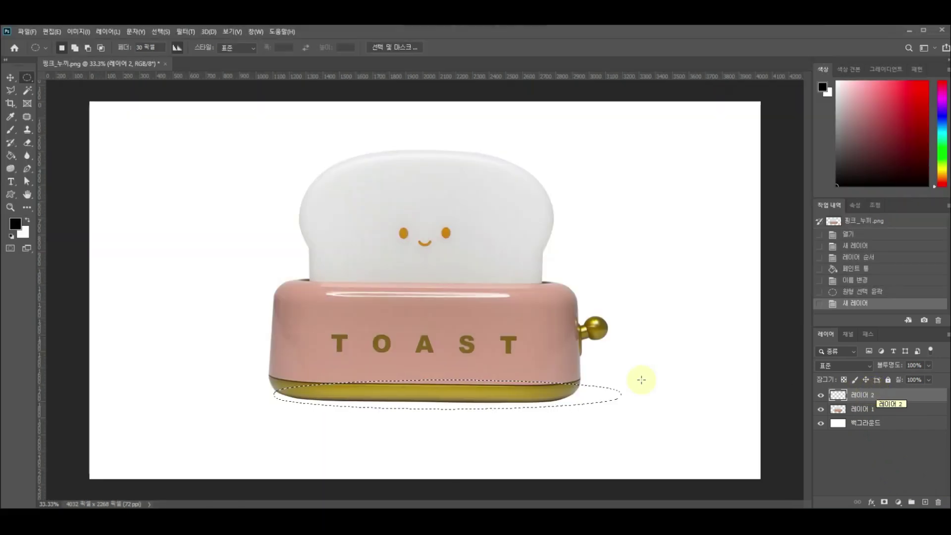
left_click(16, 224)
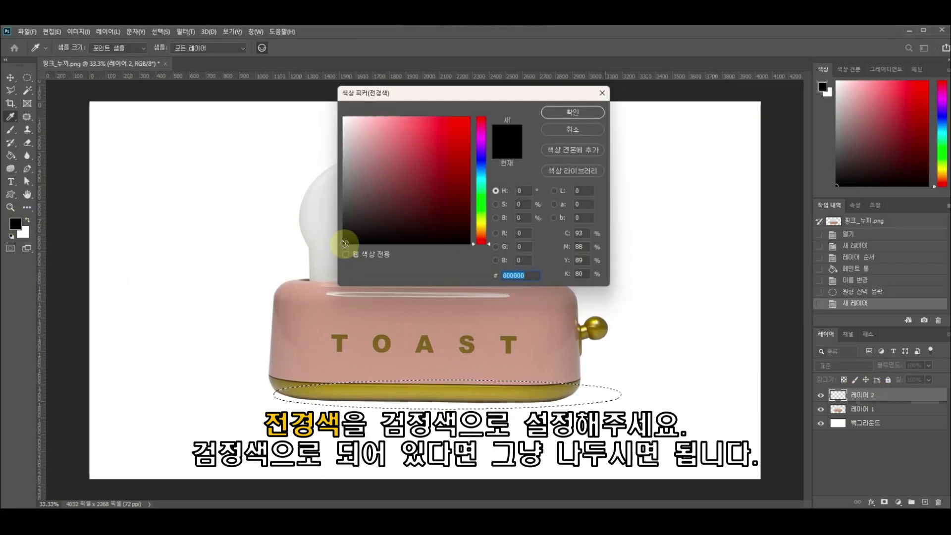
left_click(574, 112)
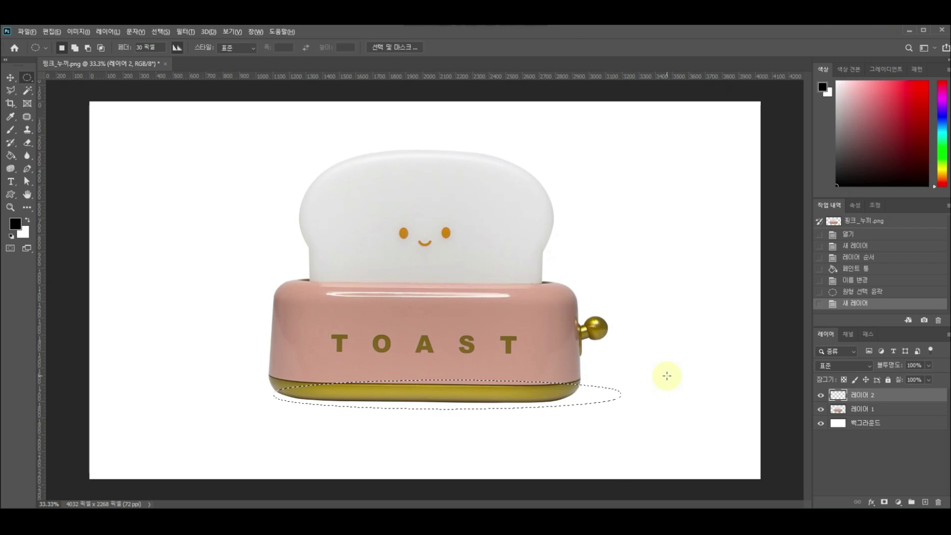
key("alt+shift+Delete")
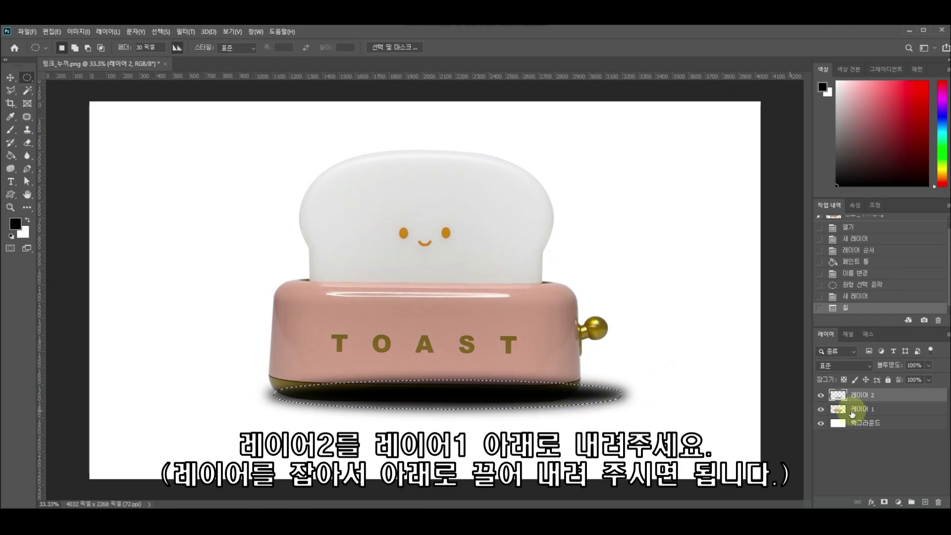
left_click_drag(890, 401, 889, 418)
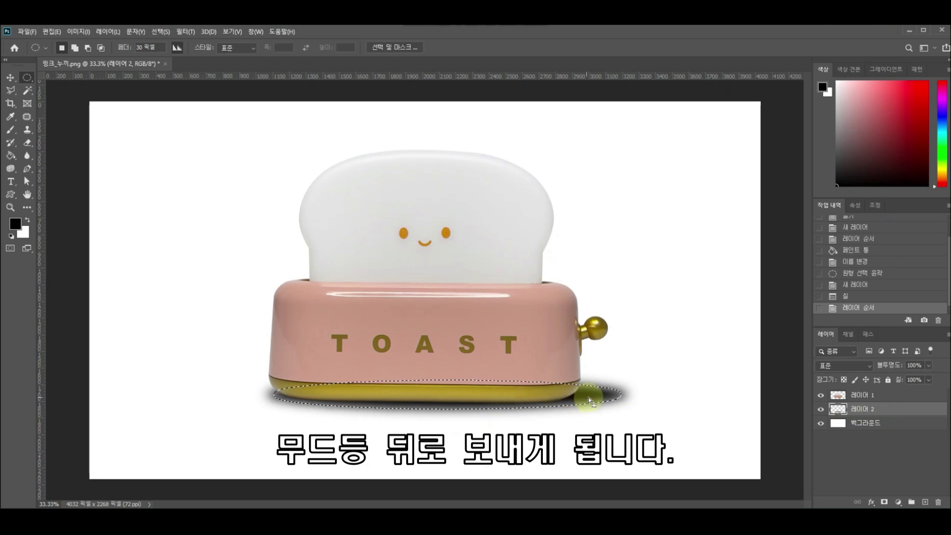
key("Up")
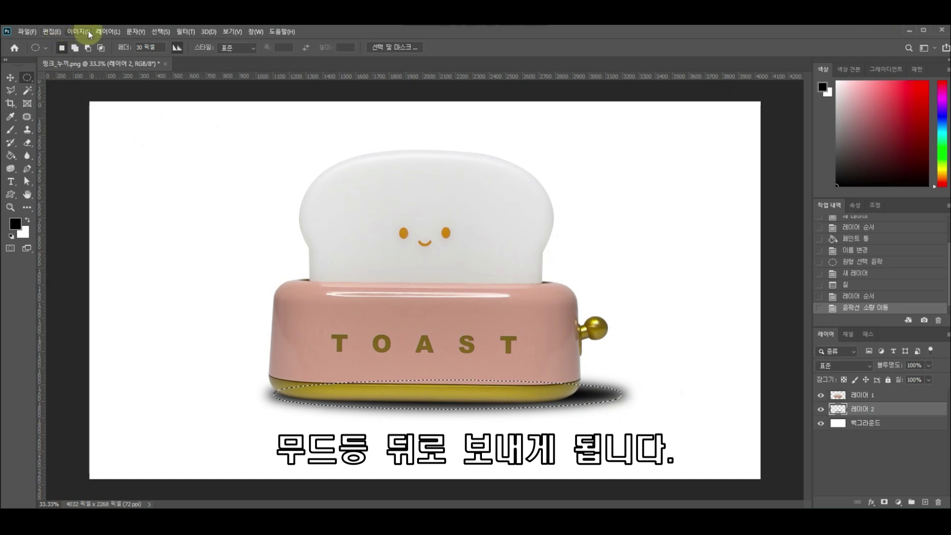
Apply a Gaussian Blur with a radius of 2.6 pixels to the black ellipse shadow.
left_click(179, 32)
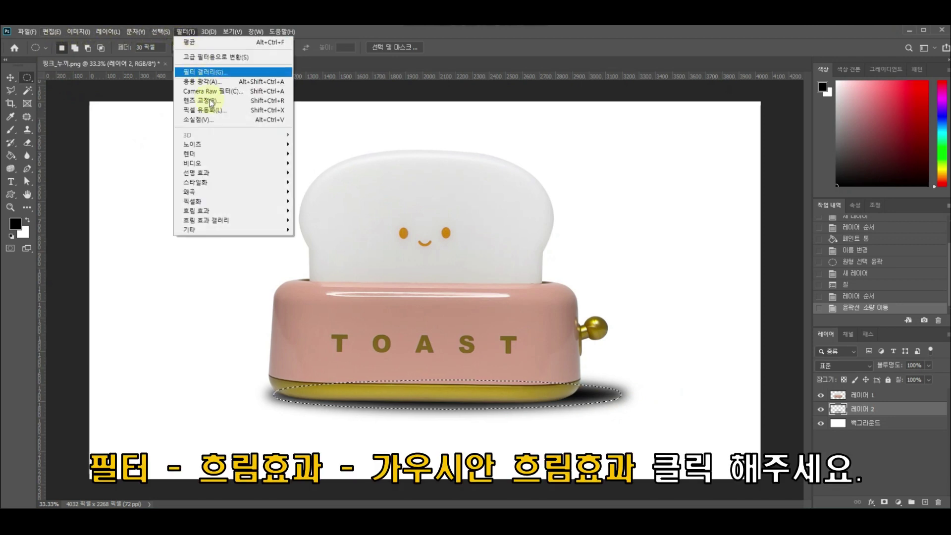
mouse_move(239, 210)
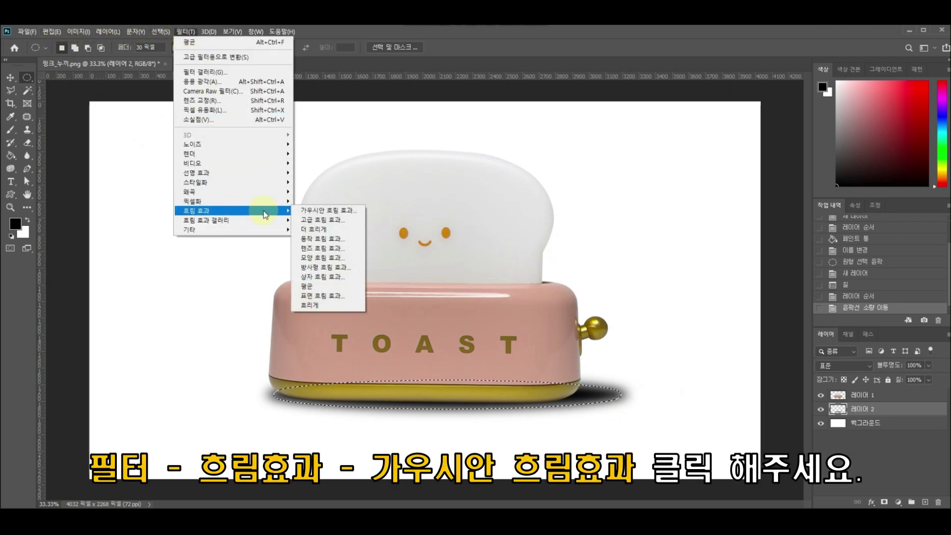
left_click(343, 211)
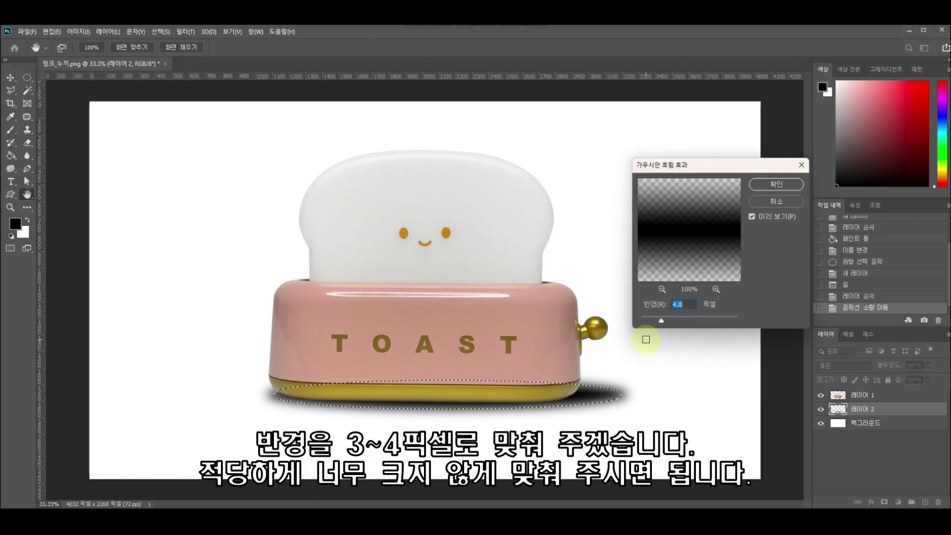
mouse_move(652, 322)
left_mouse_down()
mouse_move(642, 323)
mouse_move(723, 322)
mouse_move(652, 323)
left_mouse_up()
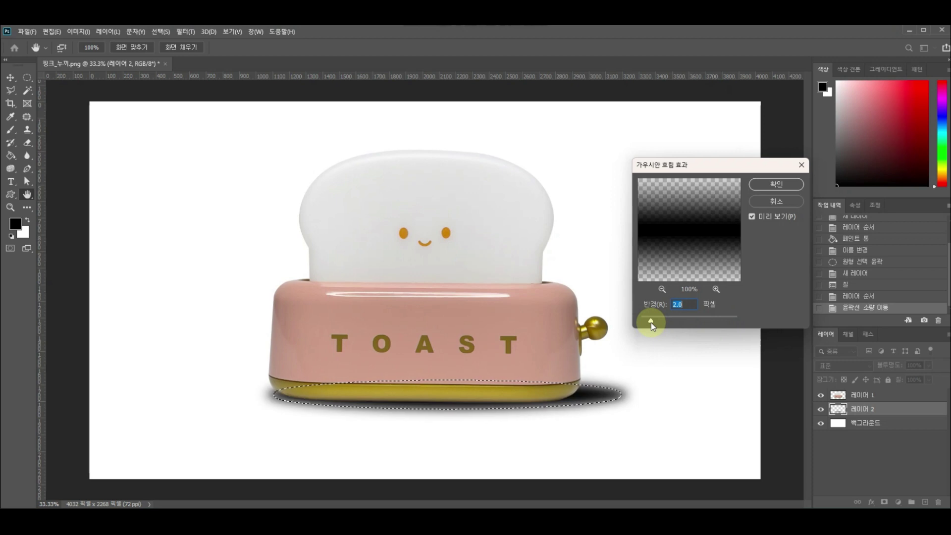
left_click_drag(659, 305, 668, 308)
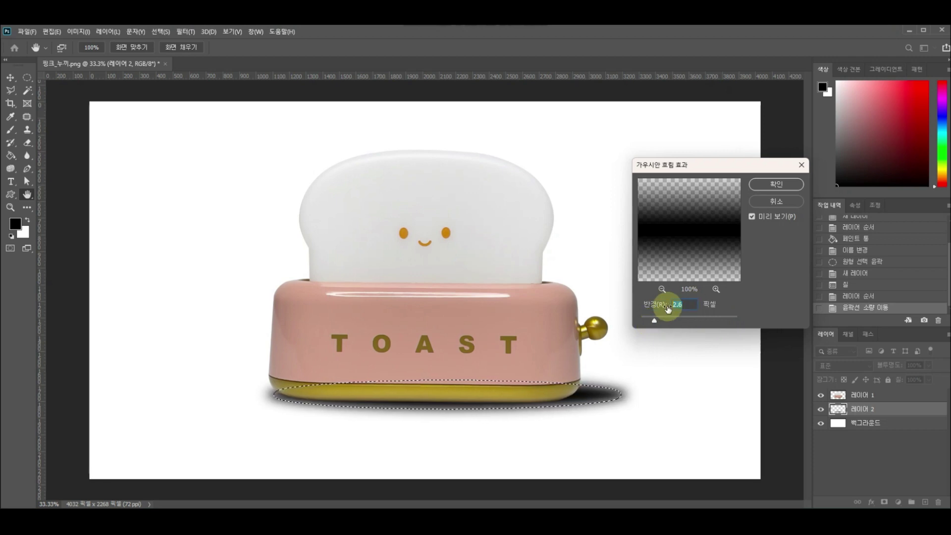
left_click(776, 185)
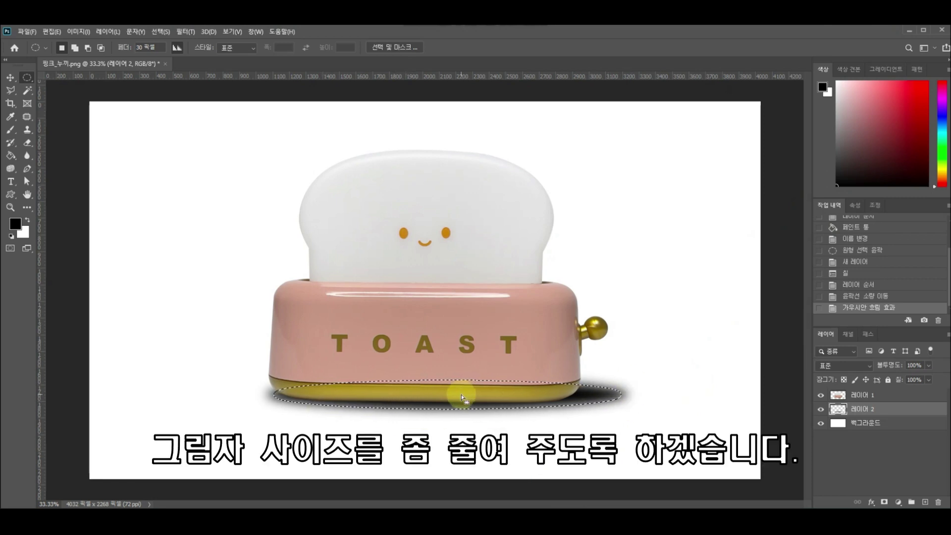
Flatten the ellipse shadow with Free Transform to about 56% of its height, keeping its full width beneath the toaster base.
key("ctrl+t")
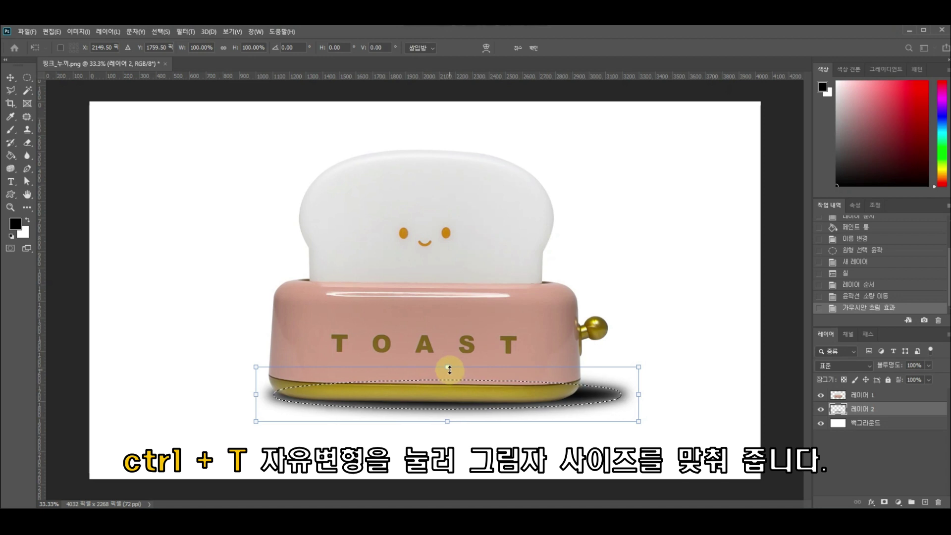
left_click_drag(450, 370, 450, 382)
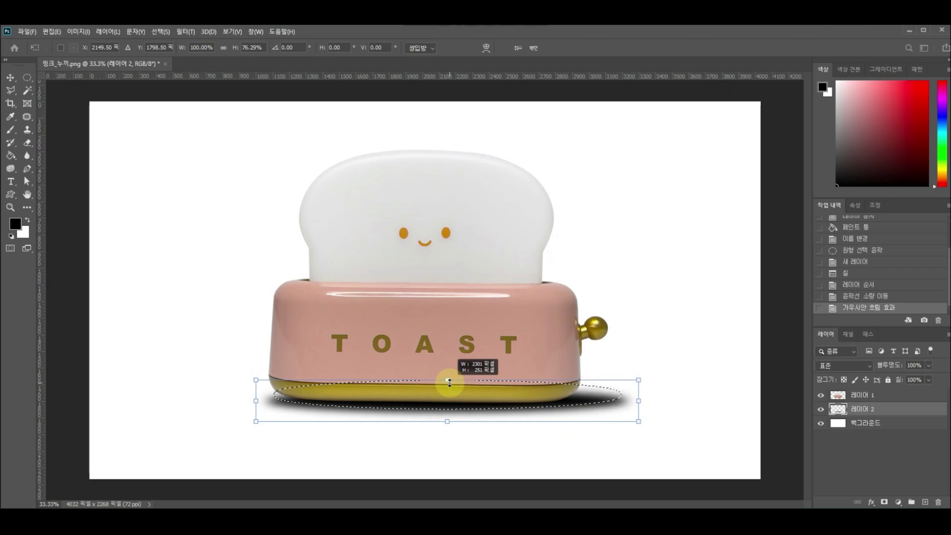
left_click_drag(452, 423, 451, 417)
mouse_move(447, 383)
left_mouse_down()
mouse_move(454, 418)
mouse_move(446, 382)
left_mouse_up()
left_click_drag(448, 418, 447, 414)
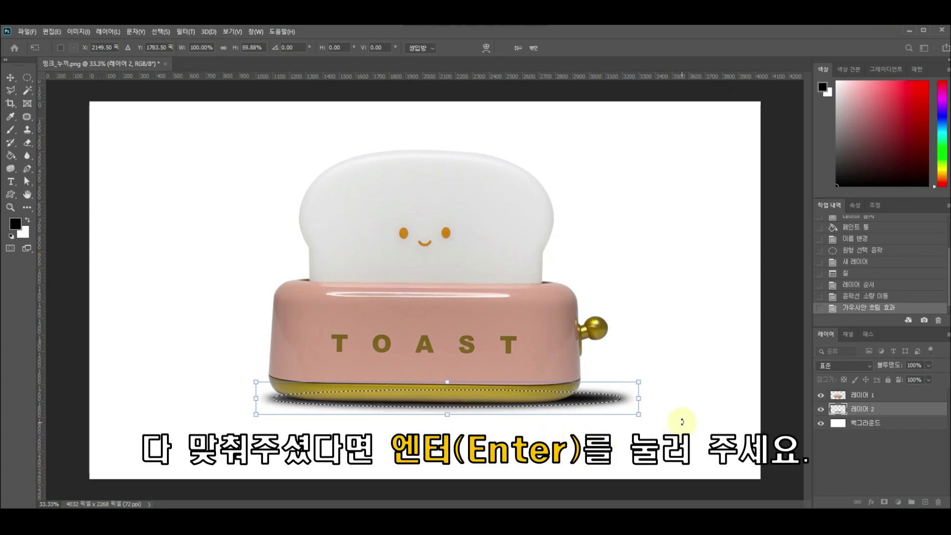
key("Return")
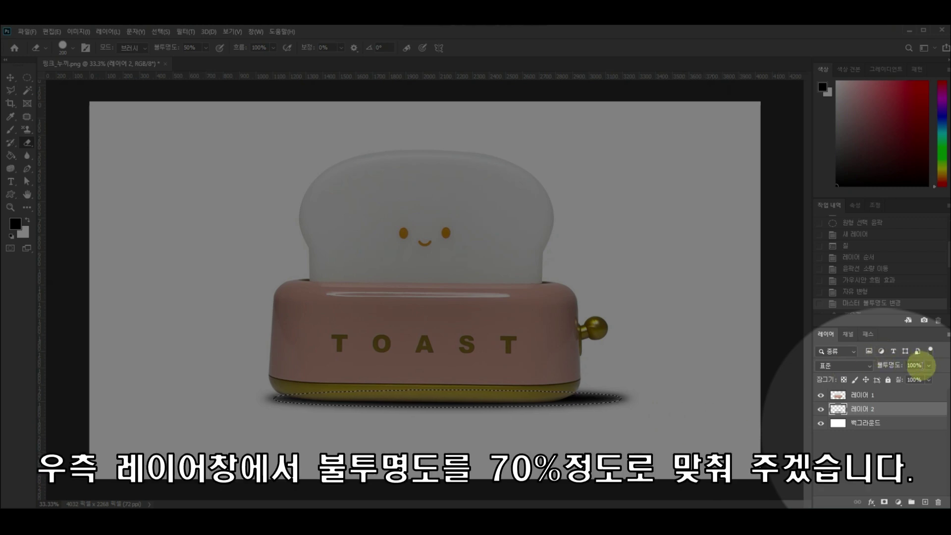
Lower the ellipse shadow layer's opacity to 70% and clear the selection.
left_click_drag(901, 367, 893, 369)
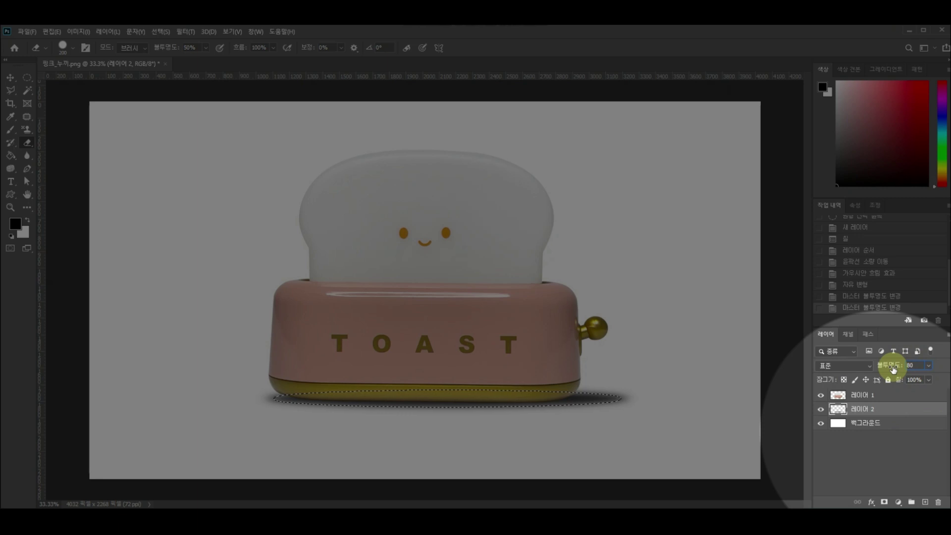
left_click_drag(890, 365, 890, 369)
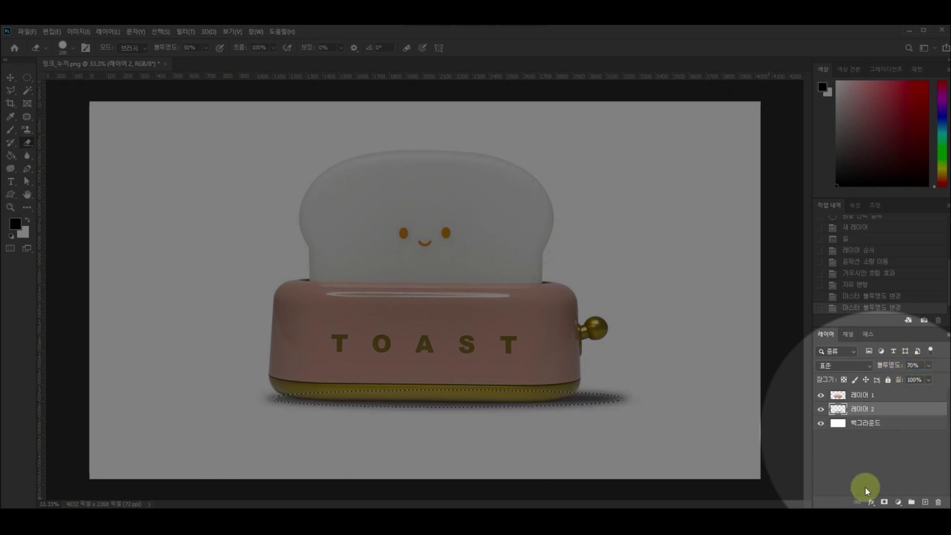
key("ctrl+d")
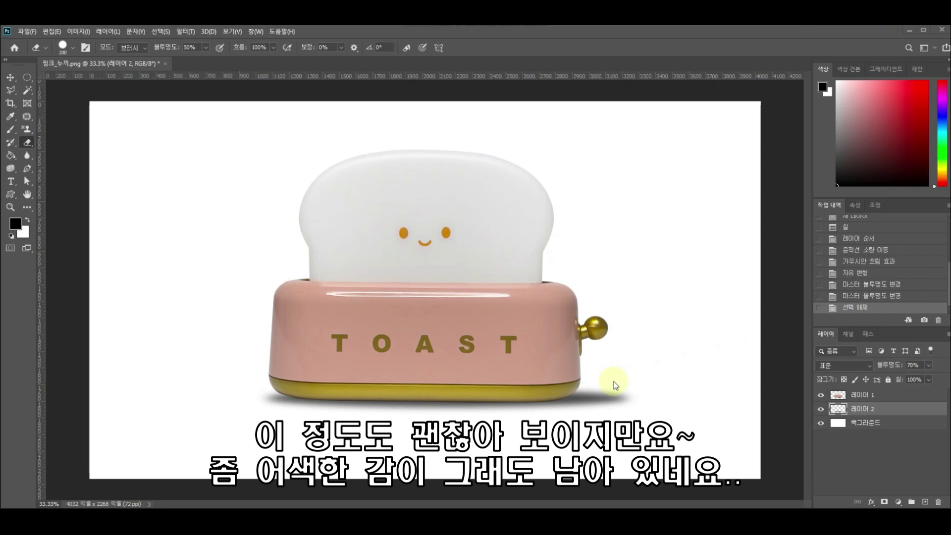
Duplicate the toaster layer 레이어 1 and place the copy directly beneath the original.
left_click(871, 396)
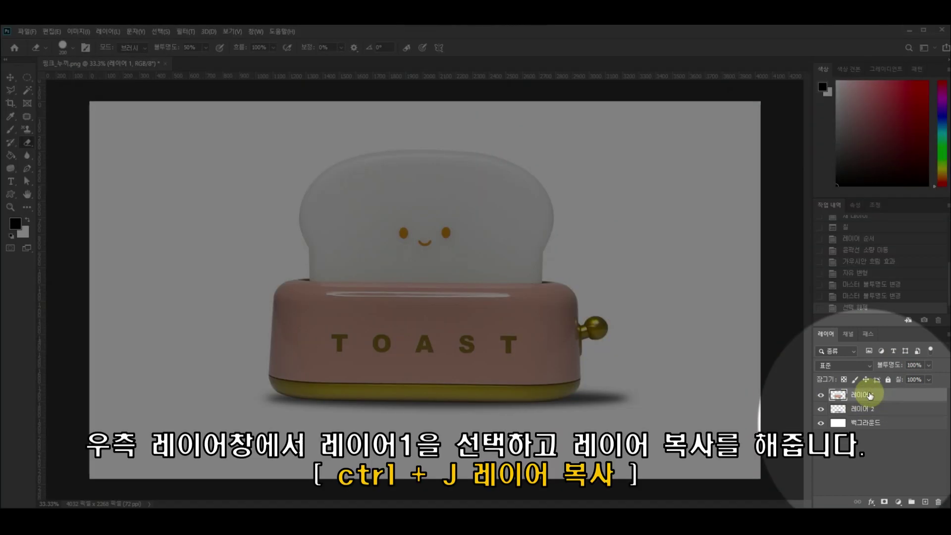
key("ctrl+j")
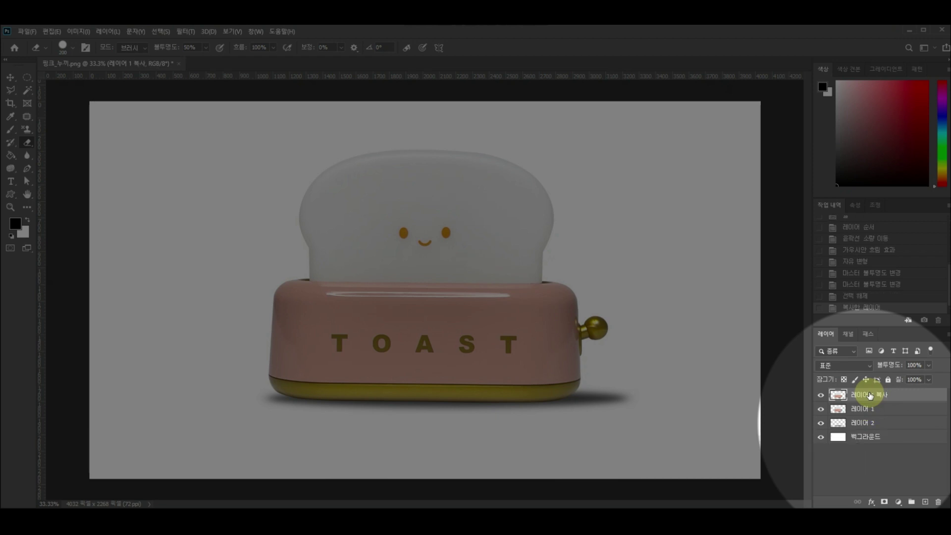
left_click_drag(871, 396, 870, 419)
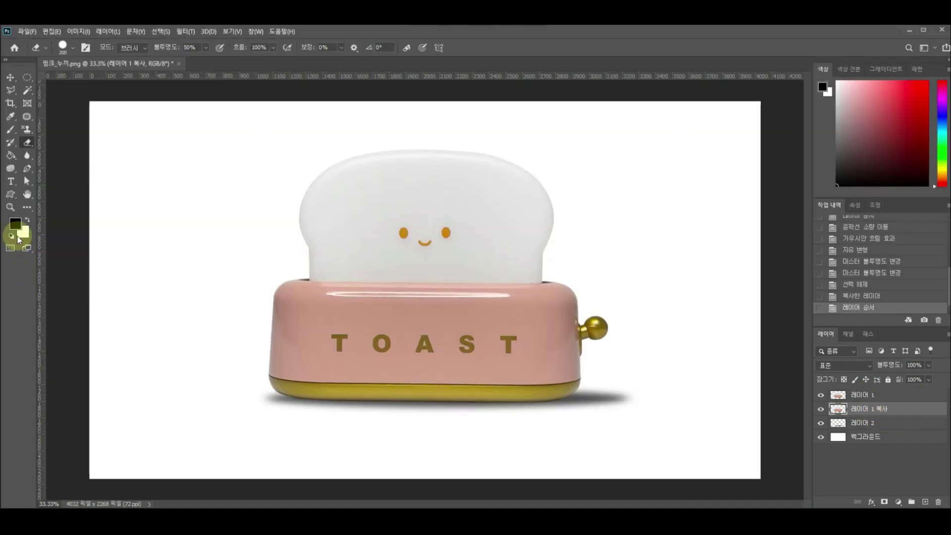
Fill the visible pixels of the toaster copy with black (#000000), preserving its transparency.
left_click(16, 224)
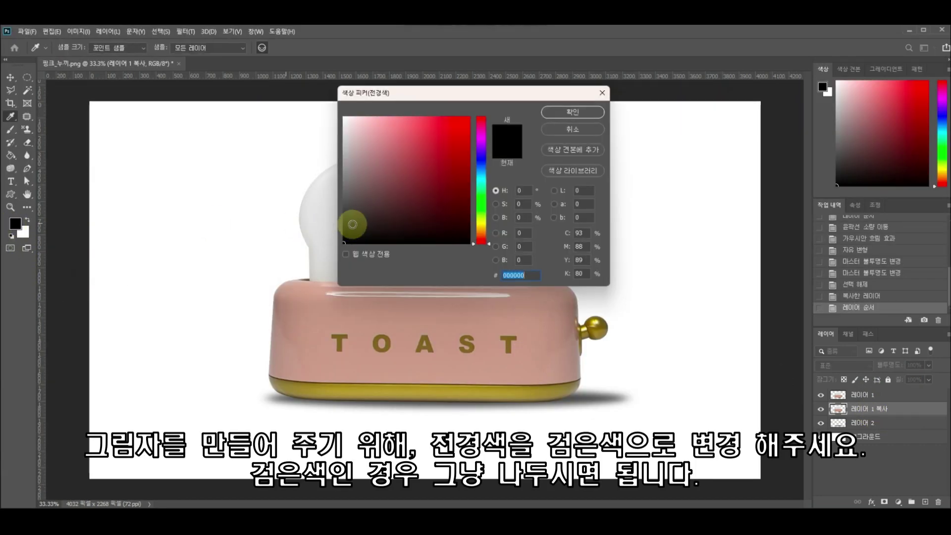
left_click(560, 116)
key("e")
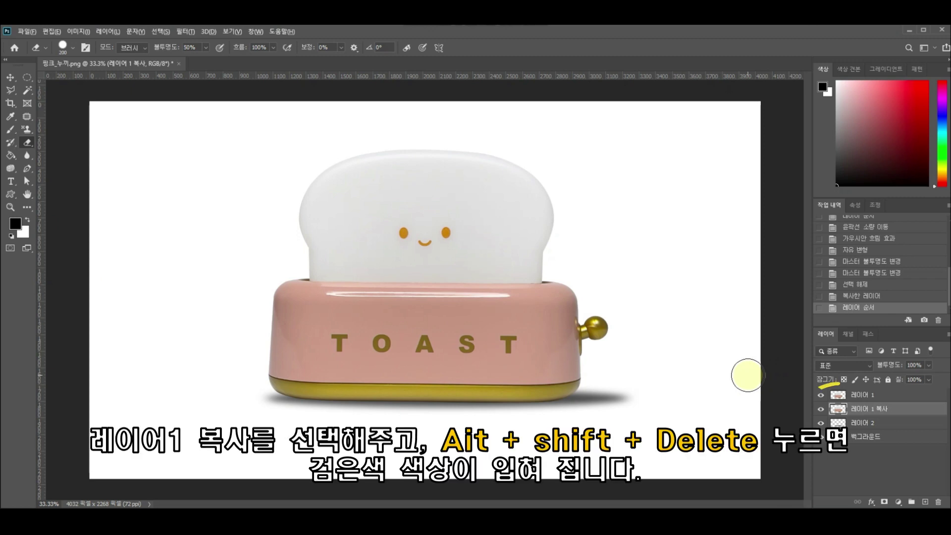
key("alt+shift+Delete")
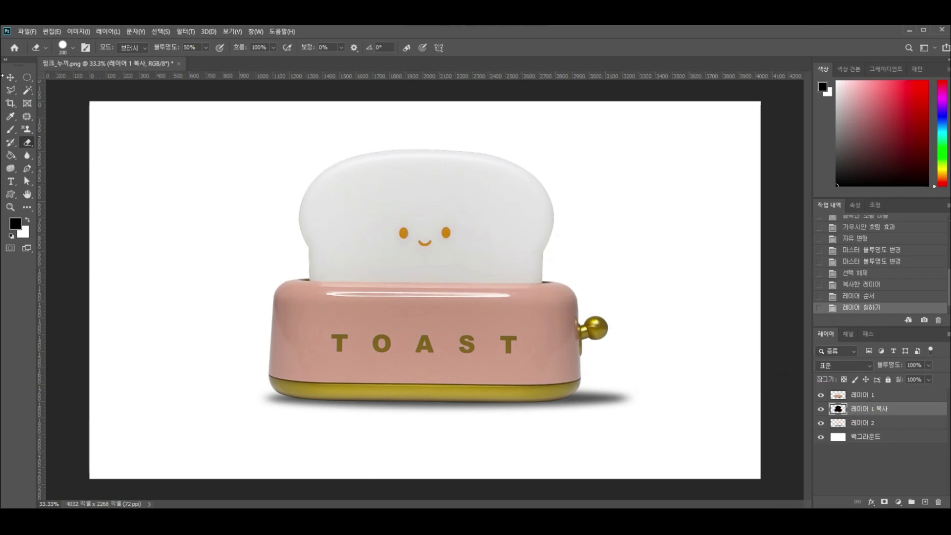
Move the original toaster layer slightly straight up to expose the black copy behind its lower edges.
left_click(10, 78)
mouse_move(429, 260)
left_mouse_down()
mouse_move(477, 268)
mouse_move(261, 308)
mouse_move(272, 230)
mouse_move(293, 234)
mouse_move(296, 223)
mouse_move(307, 234)
mouse_move(448, 245)
mouse_move(432, 250)
left_mouse_up()
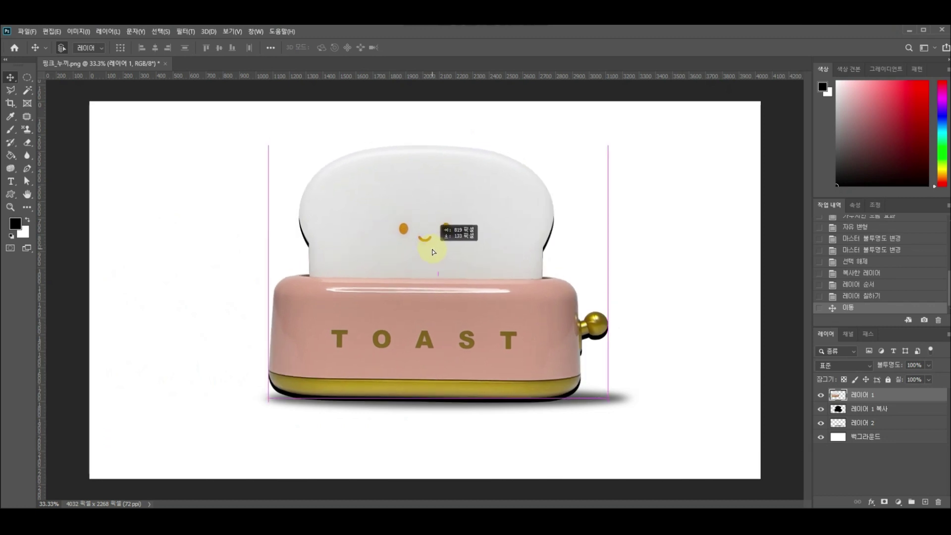
left_click_drag(433, 251, 433, 252)
Nudge the toaster layer vertically in small increments until only a thin black rim shows along the base.
key("Down")
key("Down")
key("Down")
key("Down")
key("Down")
key("Down")
key("Down")
key("Down")
key("Down")
key("Down")
key("Down")
key("Down")
key("Down")
key("Down")
key("Down")
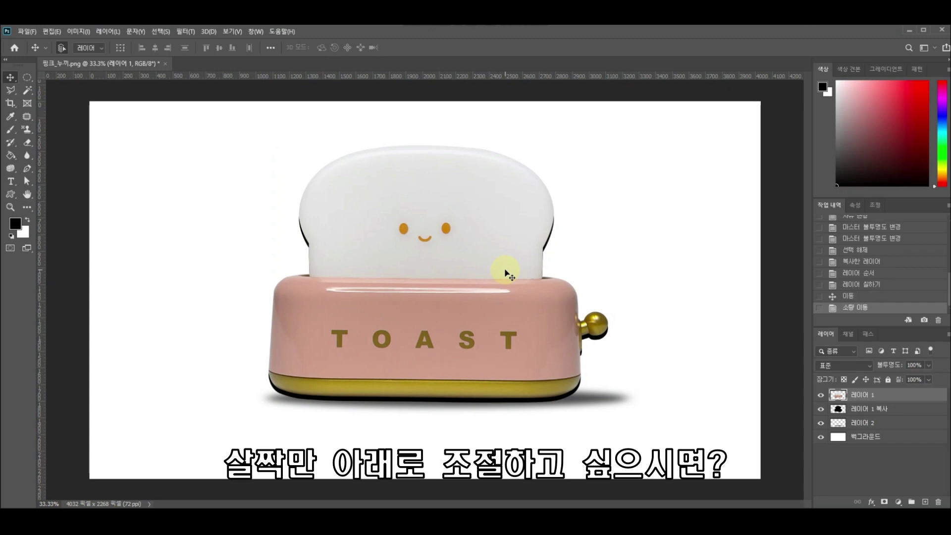
key("Up")
key("Up")
key("Up")
key("Up")
key("Up")
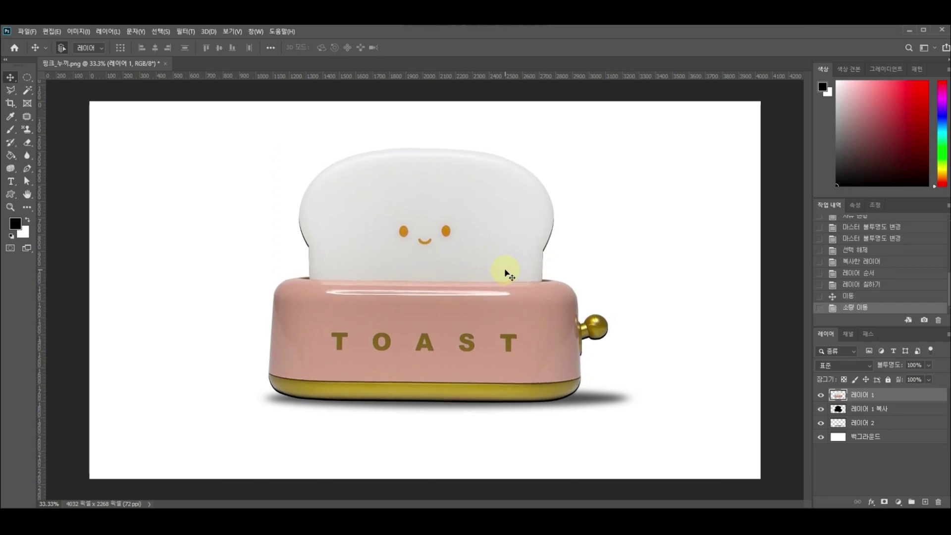
key("Up")
key("Up")
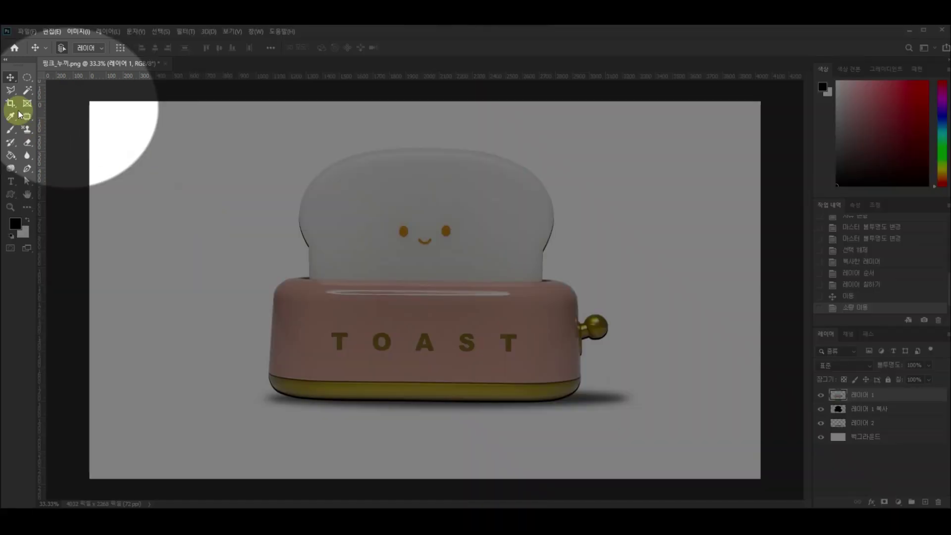
Erase a rectangular area of the black copy from above the bread to the upper part of the gold base, and deselect.
left_click_drag(27, 77, 75, 90)
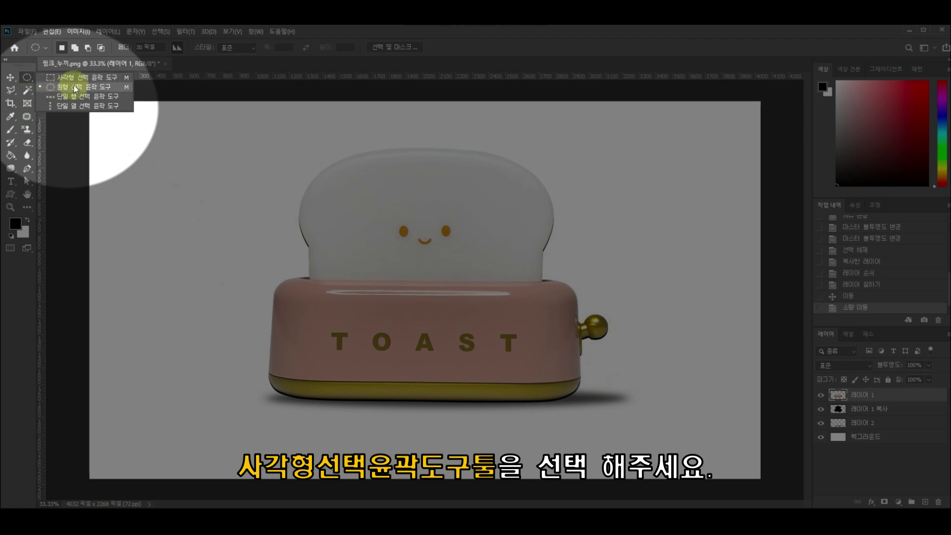
left_click(81, 78)
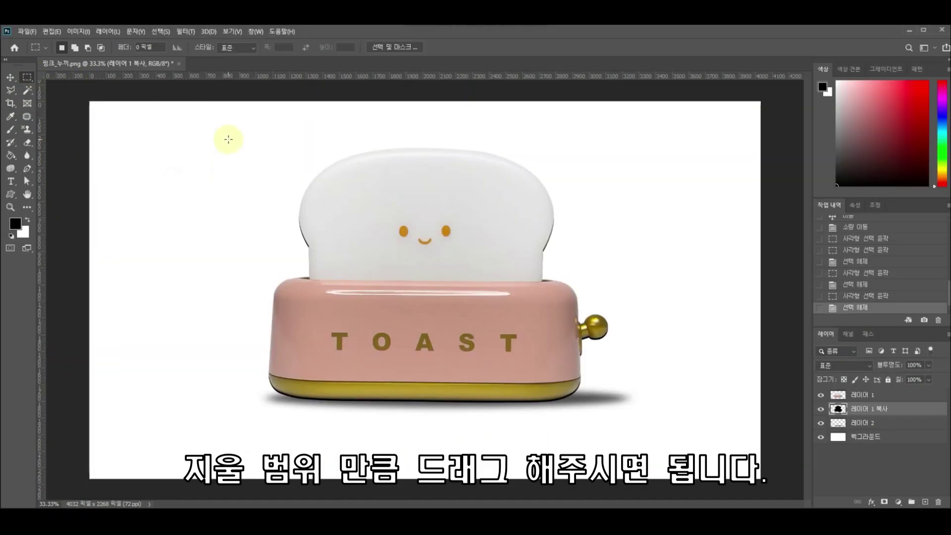
left_click_drag(229, 139, 626, 384)
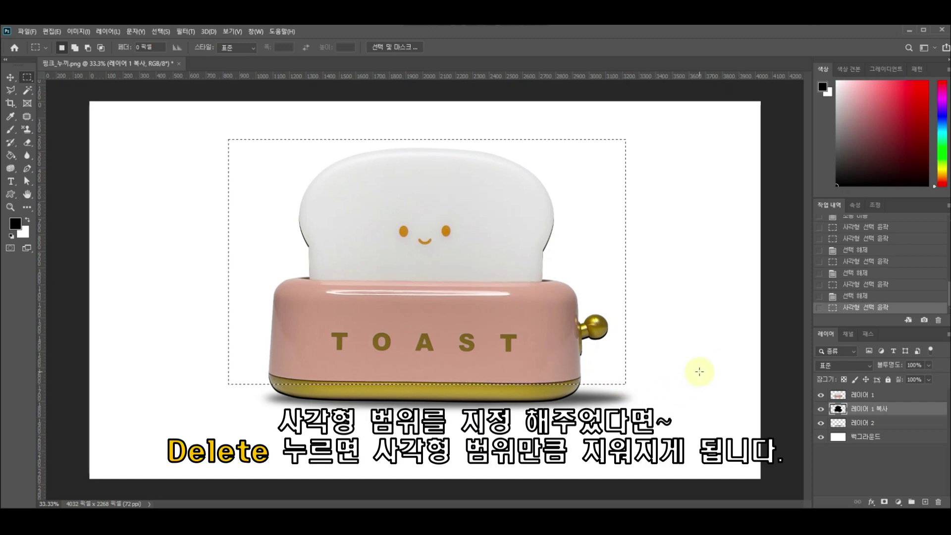
key("Delete")
key("ctrl+d")
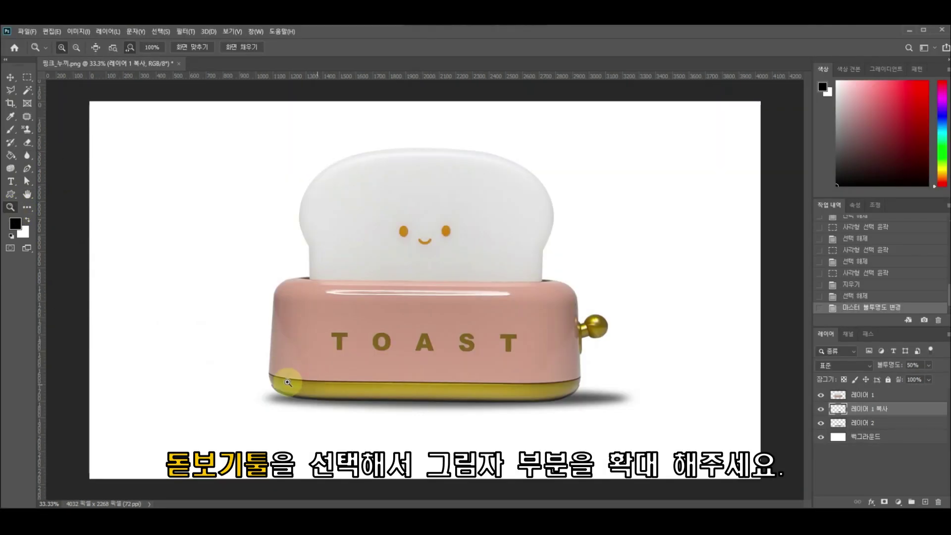
Reduce the opacity of the black copy layer to 30% while checking the toaster's lower edge at 100% magnification.
left_click(287, 392)
left_click(288, 391)
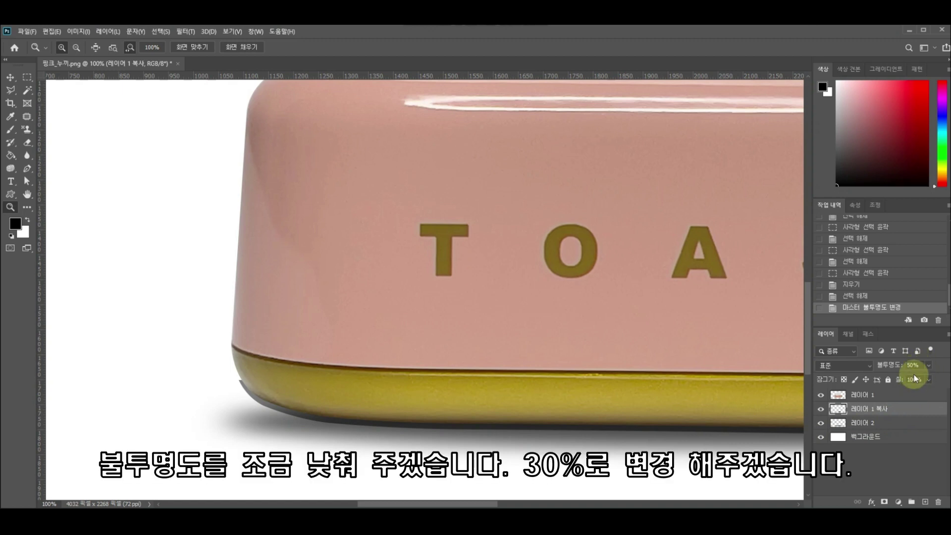
left_click_drag(904, 365, 906, 367)
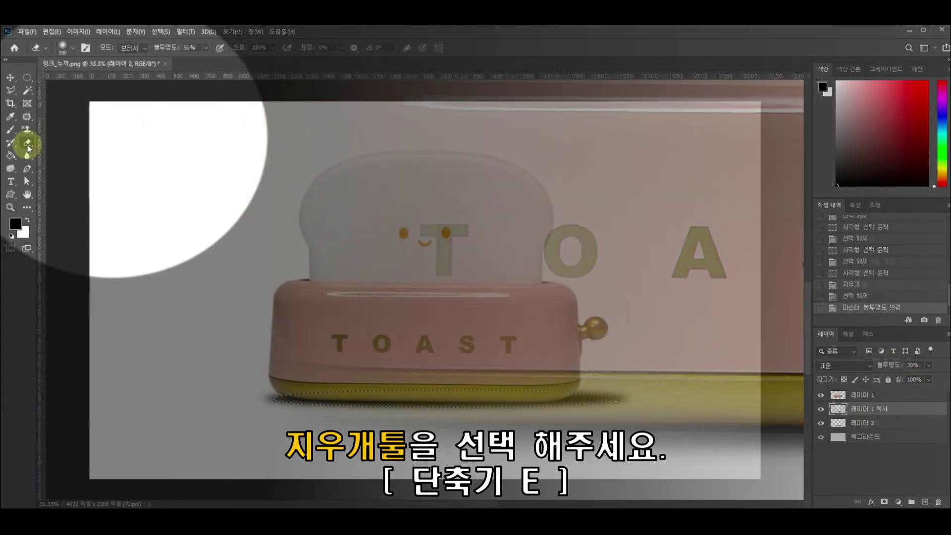
Set up the Eraser with 50% opacity and a soft round brush at 100% hardness.
left_click(27, 144)
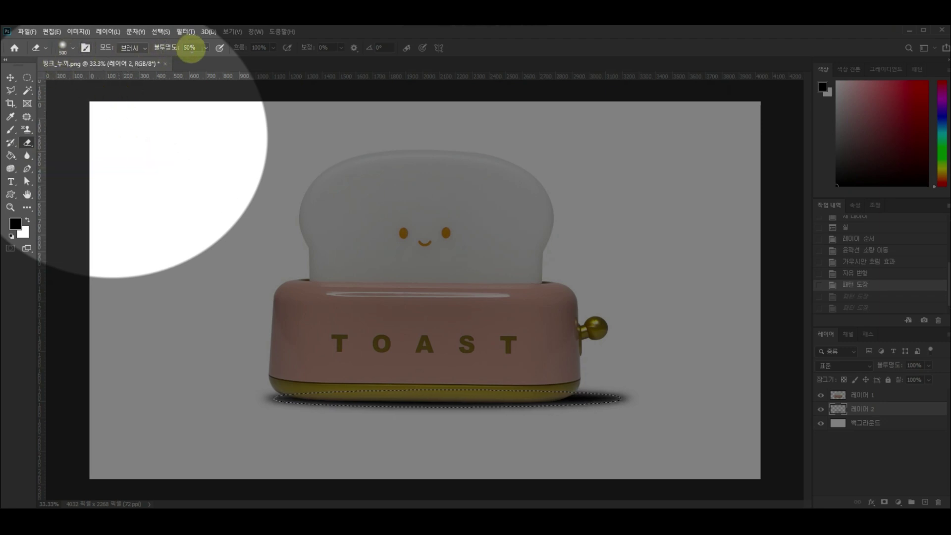
left_click(190, 47)
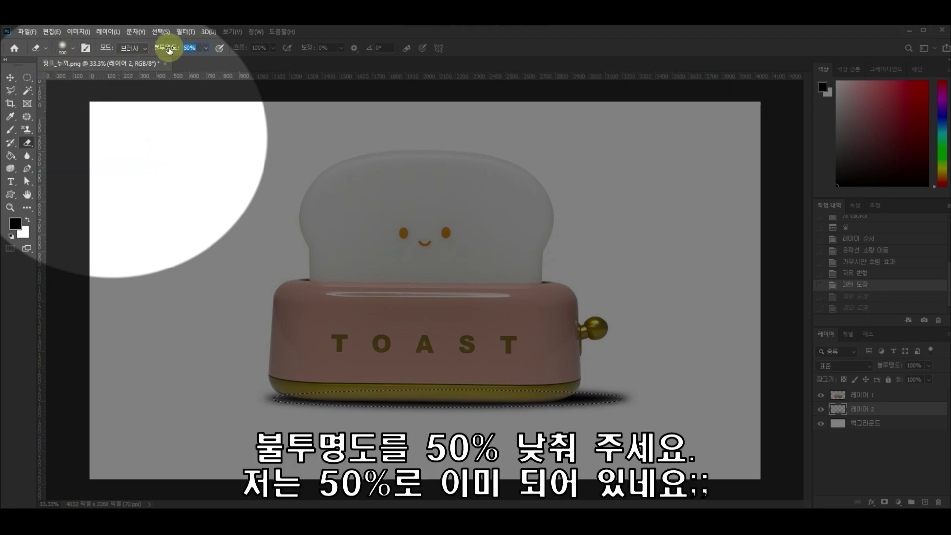
type("5")
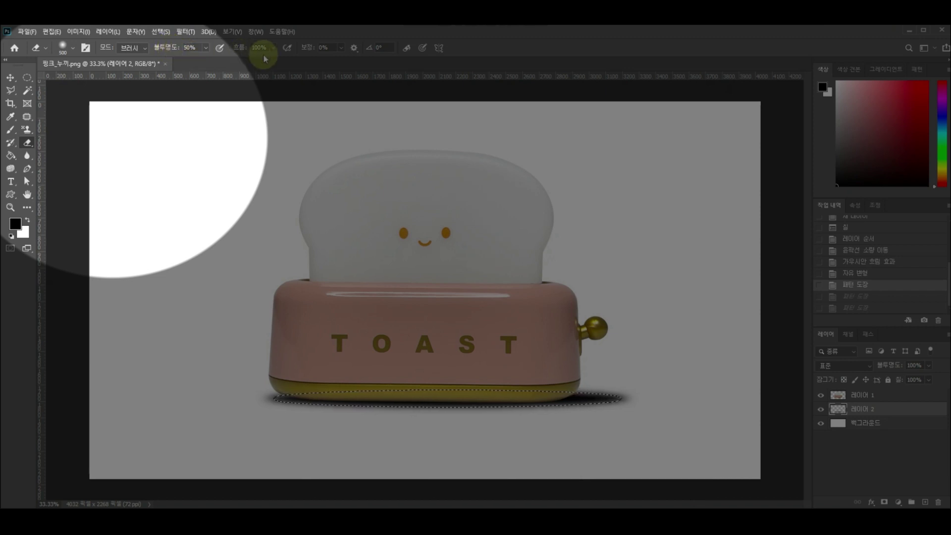
left_click(63, 47)
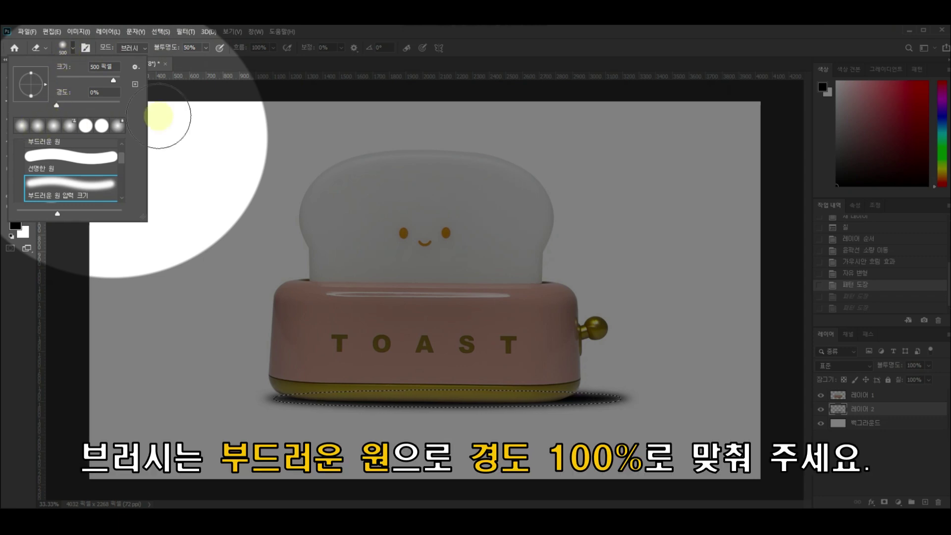
left_click(197, 90)
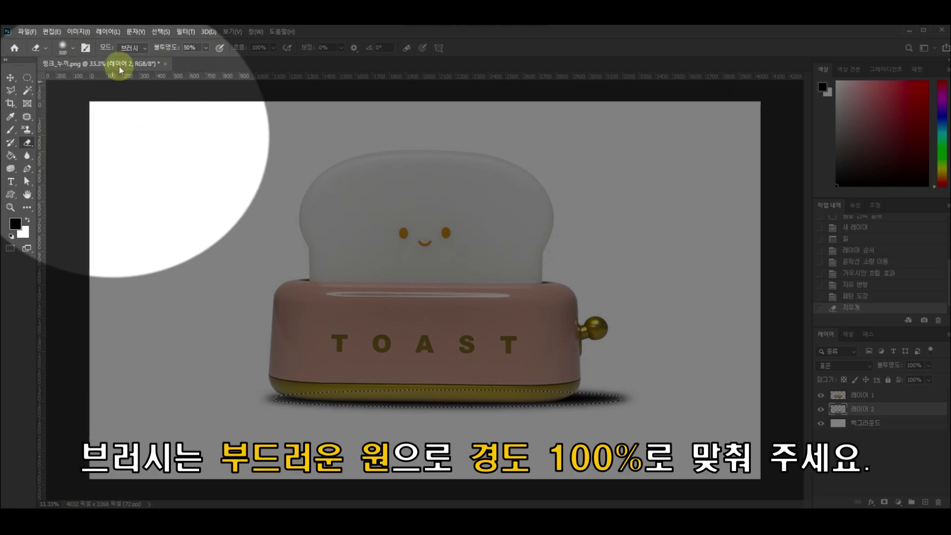
left_click(64, 47)
left_click_drag(58, 99, 133, 105)
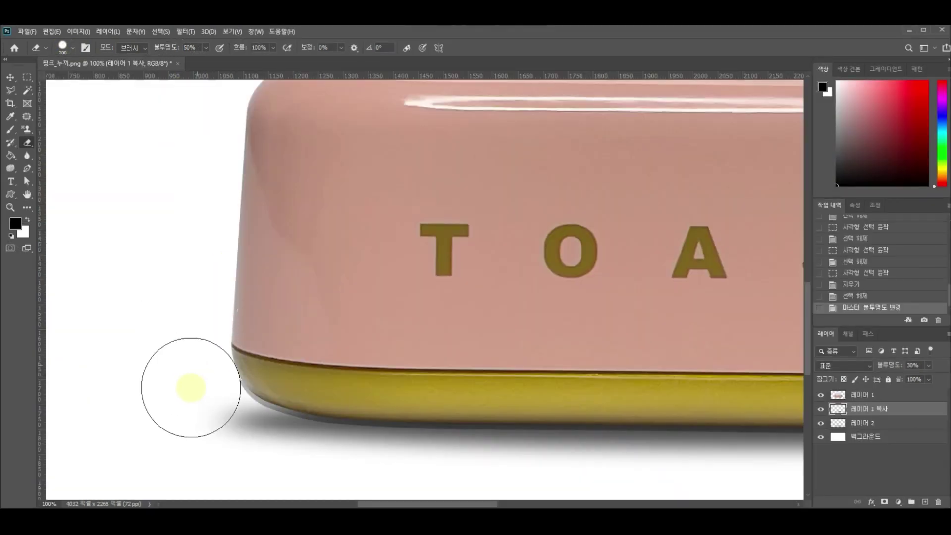
Erase the black copy's rim lightly at both ends of the toaster's gold base with repeated strokes of a 200 px eraser.
mouse_move(191, 387)
left_mouse_down()
mouse_move(212, 401)
mouse_move(208, 409)
mouse_move(214, 401)
mouse_move(195, 400)
left_mouse_up()
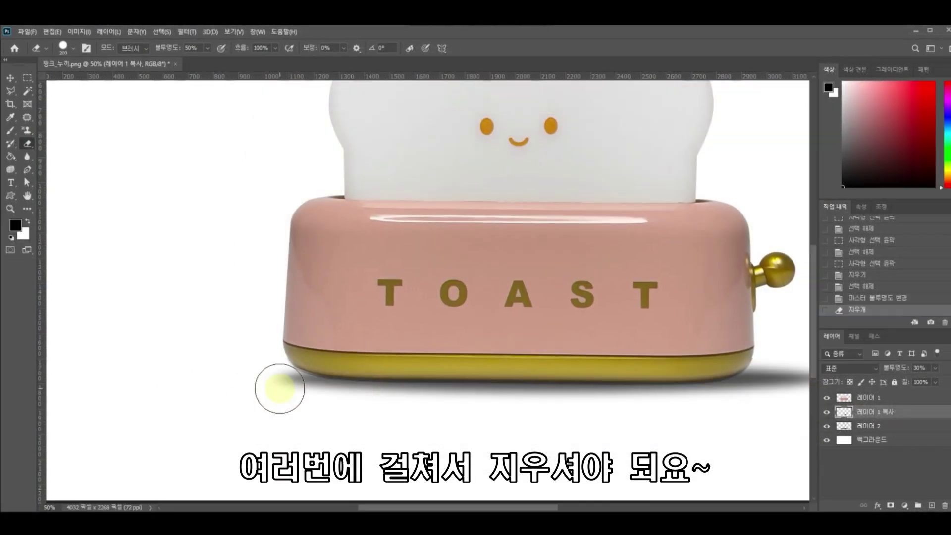
left_click_drag(281, 388, 255, 365)
mouse_move(765, 376)
left_mouse_down()
mouse_move(773, 403)
mouse_move(762, 391)
mouse_move(764, 365)
mouse_move(785, 365)
left_mouse_up()
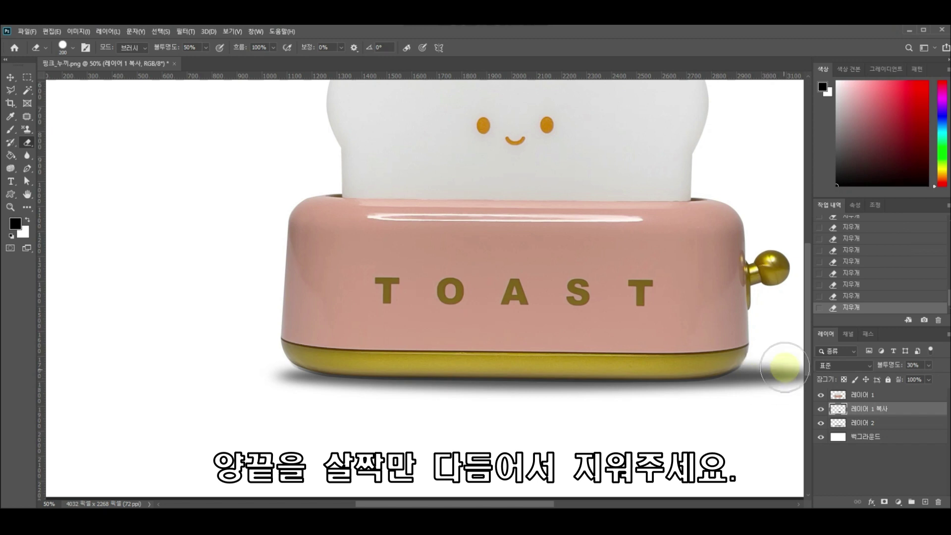
left_click_drag(483, 505, 524, 497)
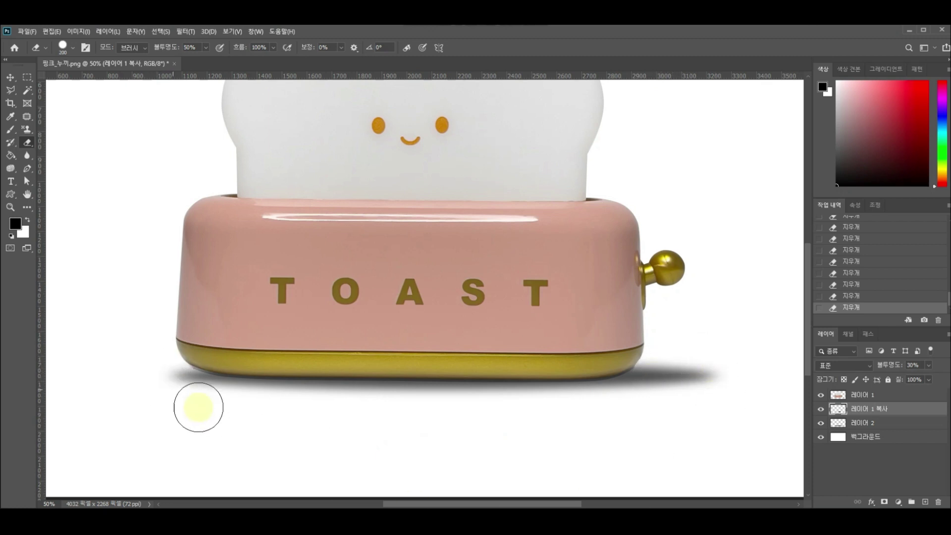
Lower the opacity of the black copy layer to 10%.
left_click(10, 207)
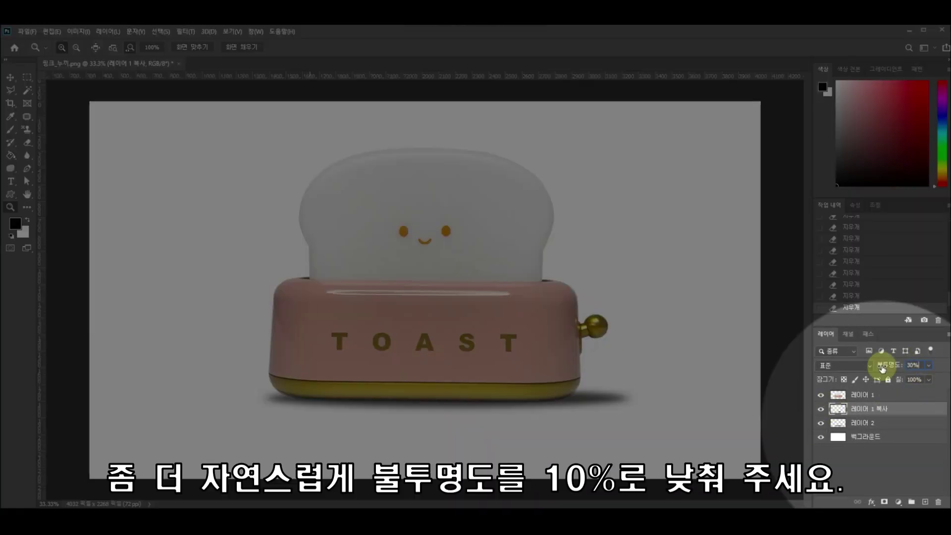
type("10")
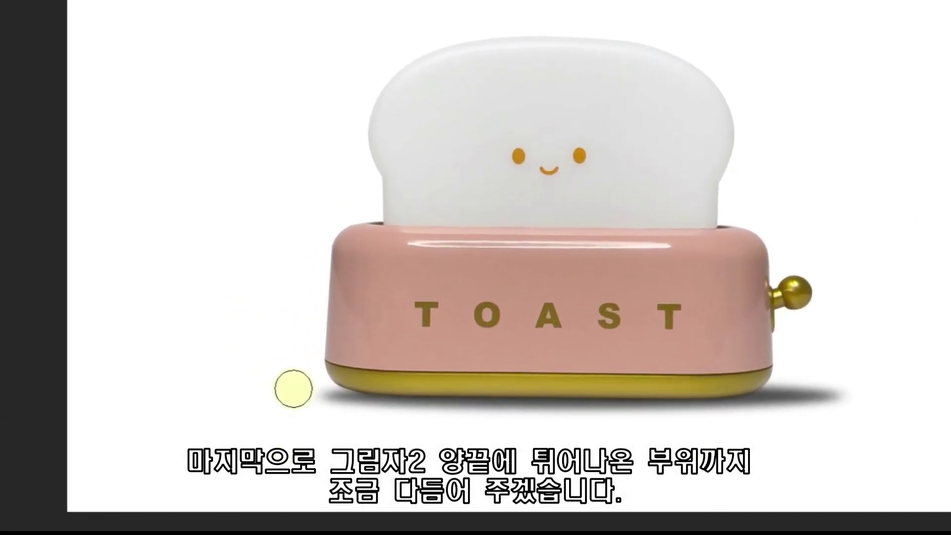
Trim the protruding ends of the blurred ellipse shadow on 레이어 2 with the Eraser, including the part below the switch knob.
mouse_move(373, 340)
left_mouse_down()
mouse_move(508, 424)
mouse_move(476, 388)
mouse_move(387, 338)
mouse_move(517, 429)
mouse_move(396, 342)
mouse_move(494, 425)
mouse_move(400, 348)
mouse_move(398, 336)
mouse_move(513, 409)
left_mouse_up()
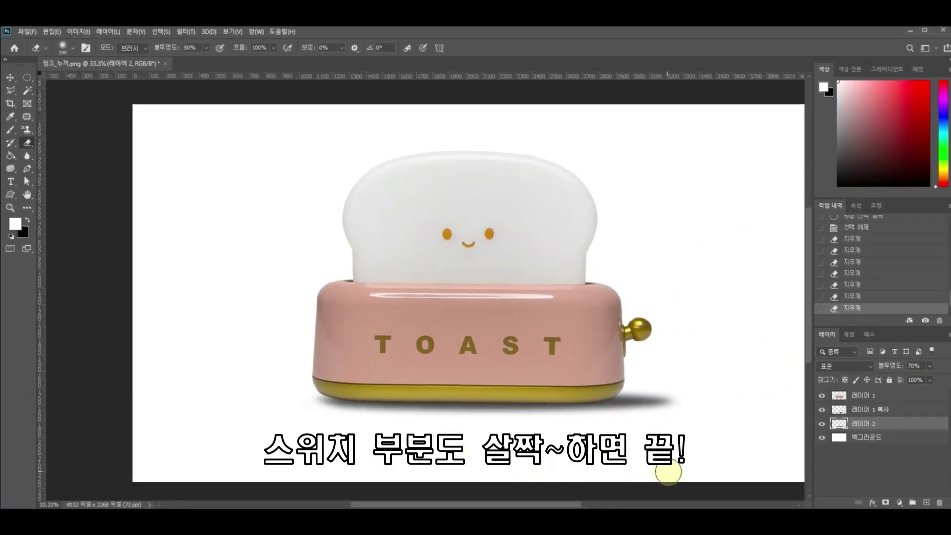
mouse_move(670, 414)
left_mouse_down()
mouse_move(645, 431)
mouse_move(666, 420)
left_mouse_up()
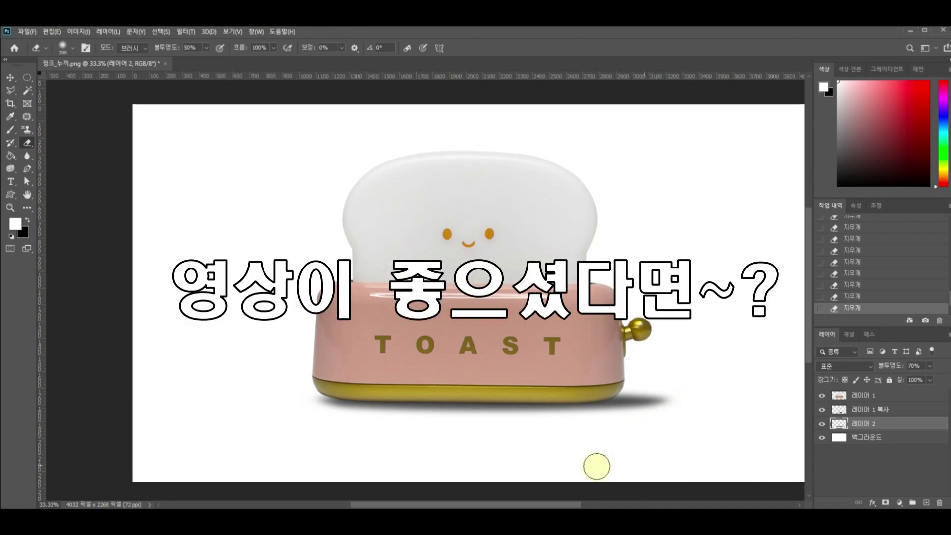